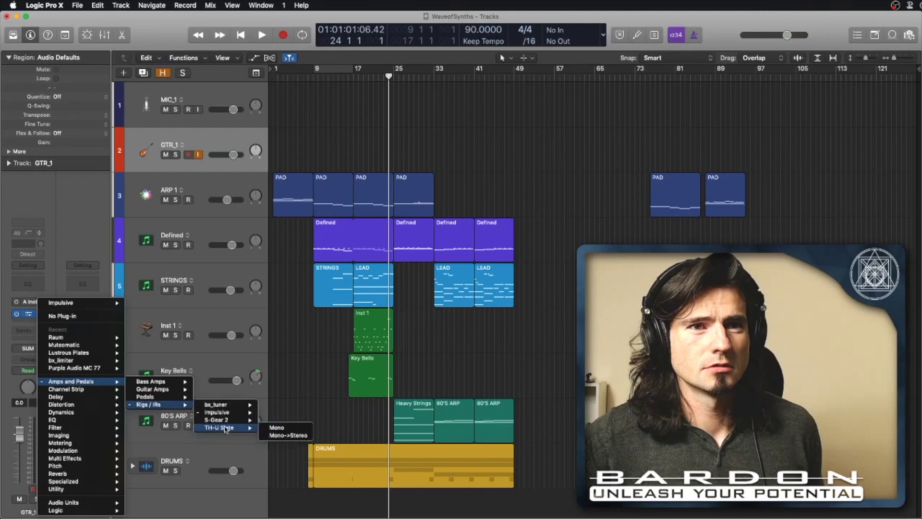
# Step: Insert the mono TH-U Slate amp plug-in on the GTR_1 track and close its window
pyautogui.click(277, 428)
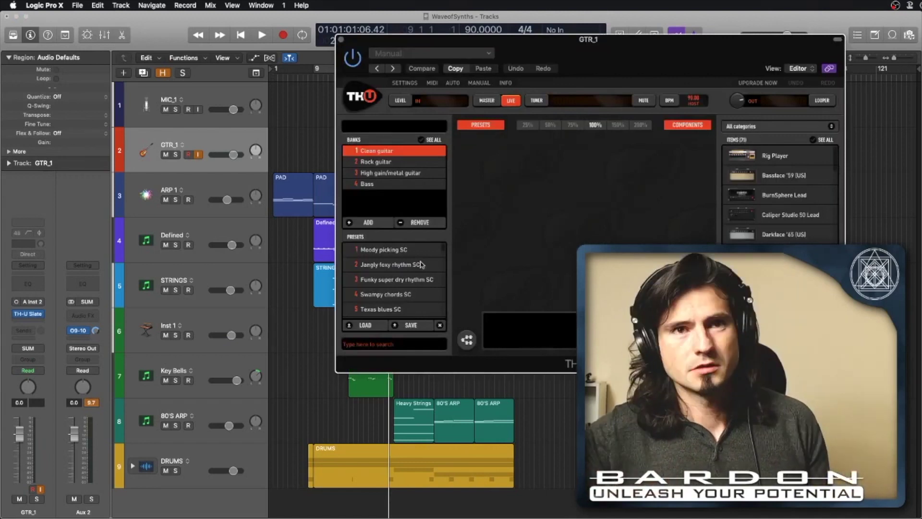
pyautogui.press('super+w')
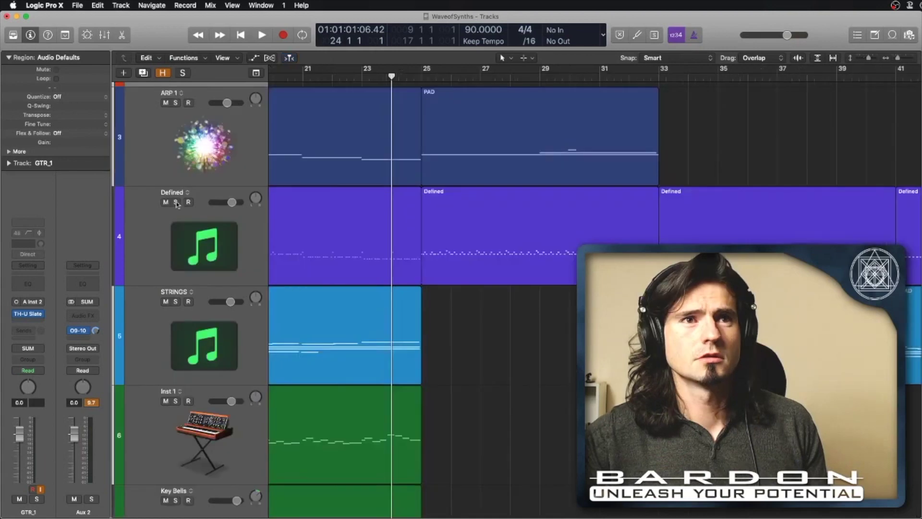
# Step: Play from bar 25 with the Defined track soloed, and unsolo it to hear it with the other tracks
pyautogui.click(175, 202)
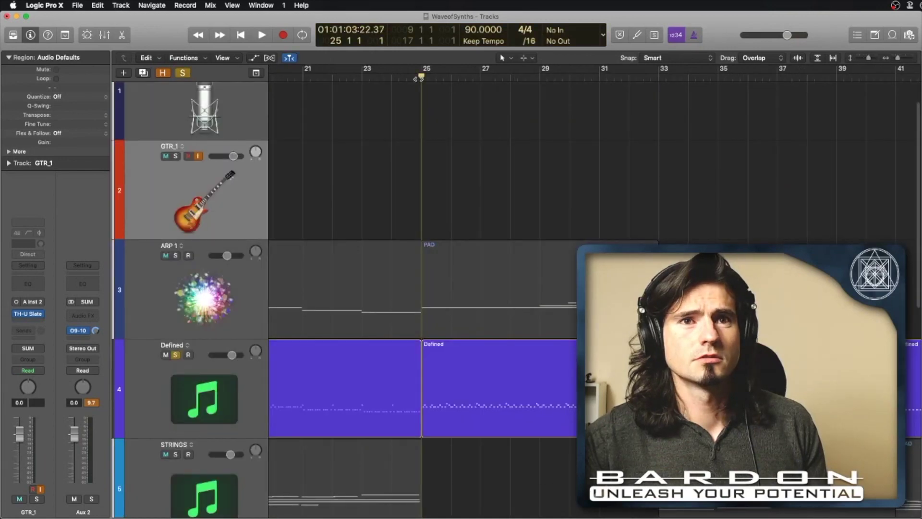
pyautogui.press('space')
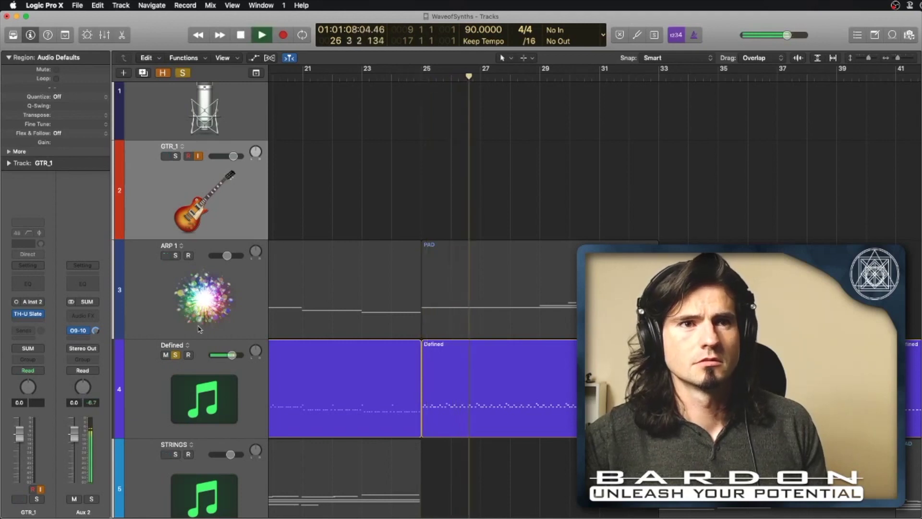
pyautogui.click(176, 355)
pyautogui.scroll(-1, 403, 267)
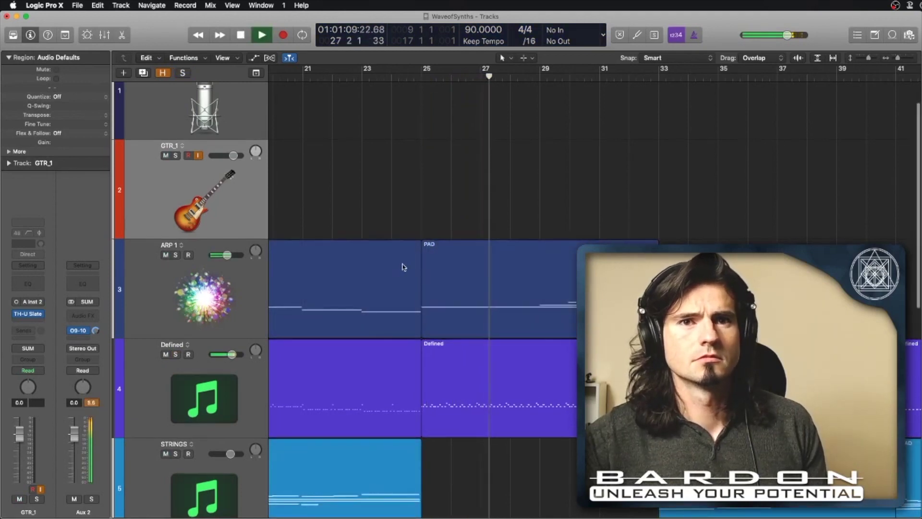
pyautogui.scroll(-2, 404, 267)
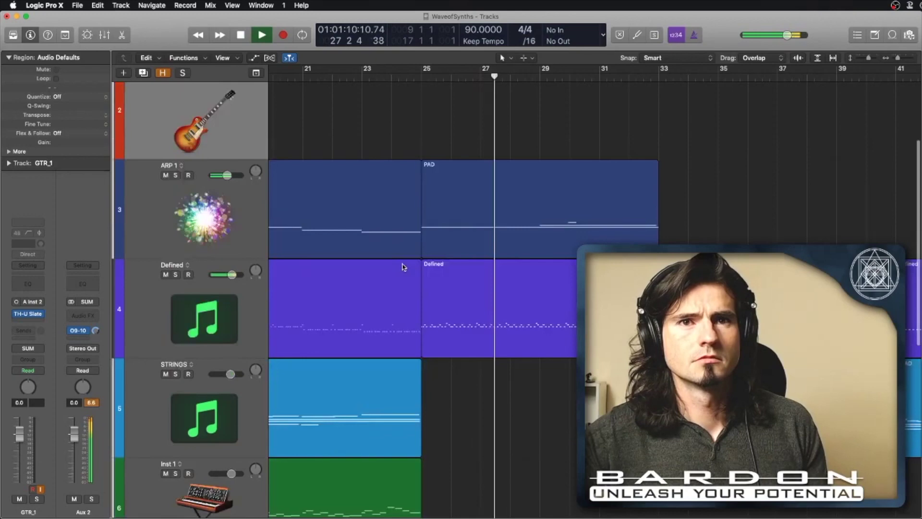
pyautogui.scroll(-6, 404, 267)
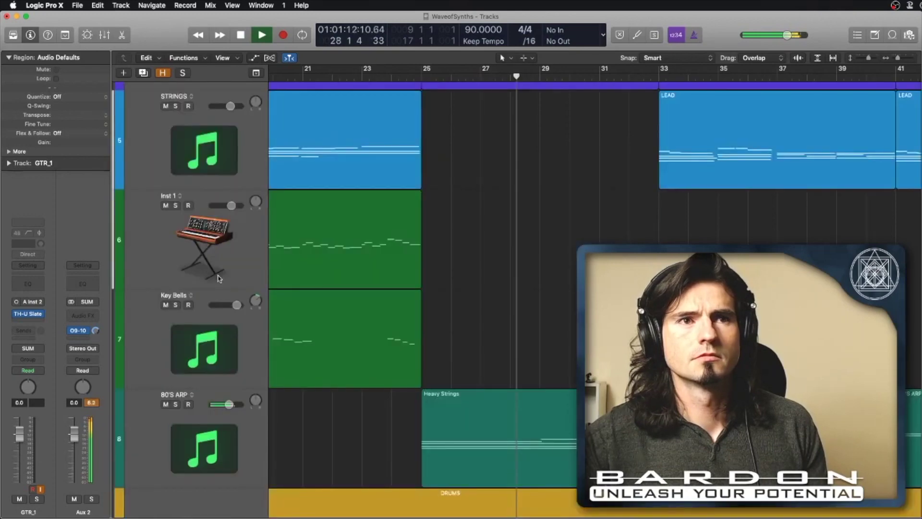
pyautogui.scroll(7, 510, 288)
pyautogui.press('space')
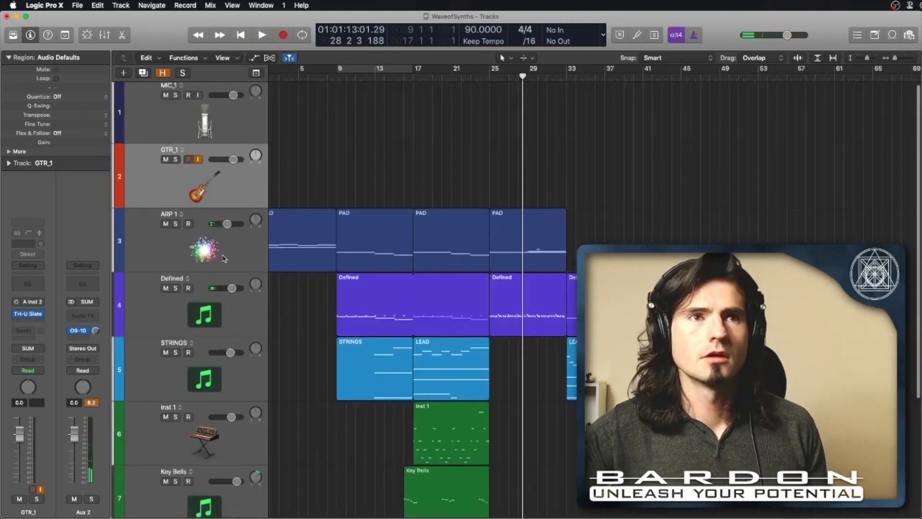
# Step: Add a Rig Player to GTR_1's TH-U Slate and load the American Classics rig M Mark IIC+ - 2x12 Recto
pyautogui.click(26, 314)
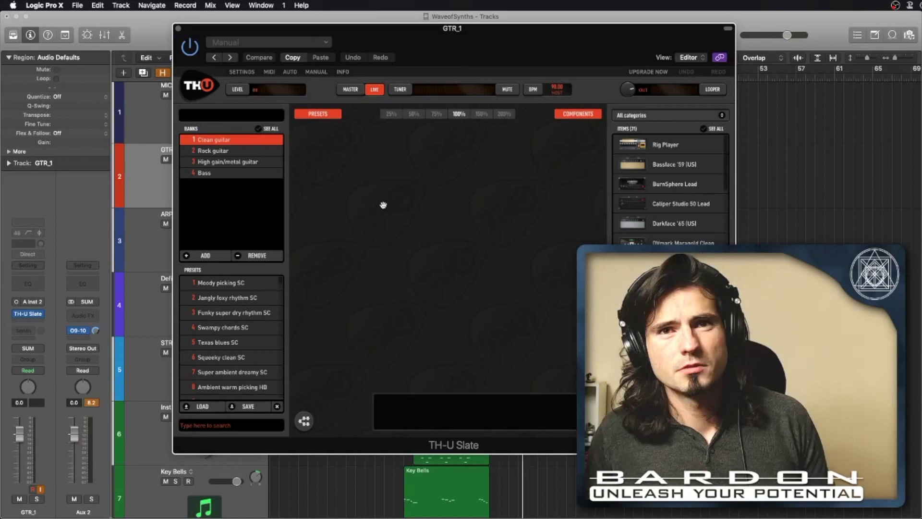
pyautogui.scroll(-1, 673, 156)
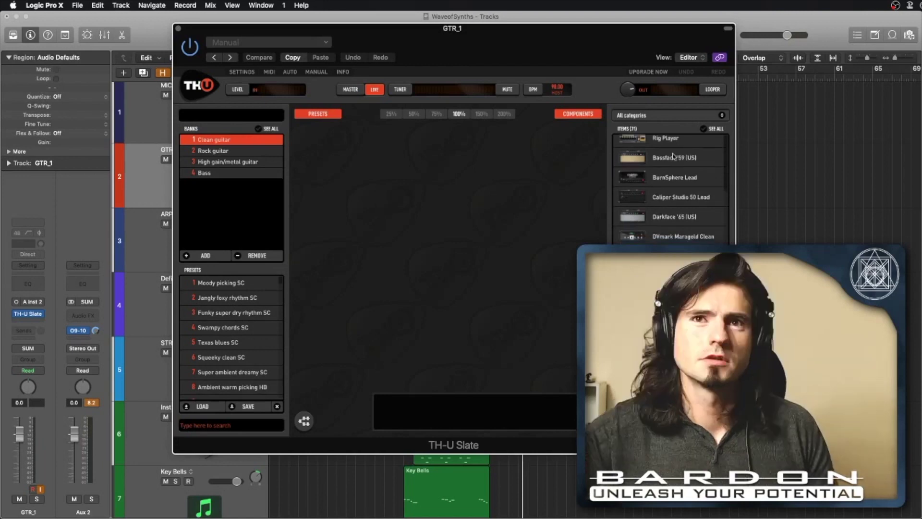
pyautogui.moveTo(665, 140); pyautogui.dragTo(408, 283)
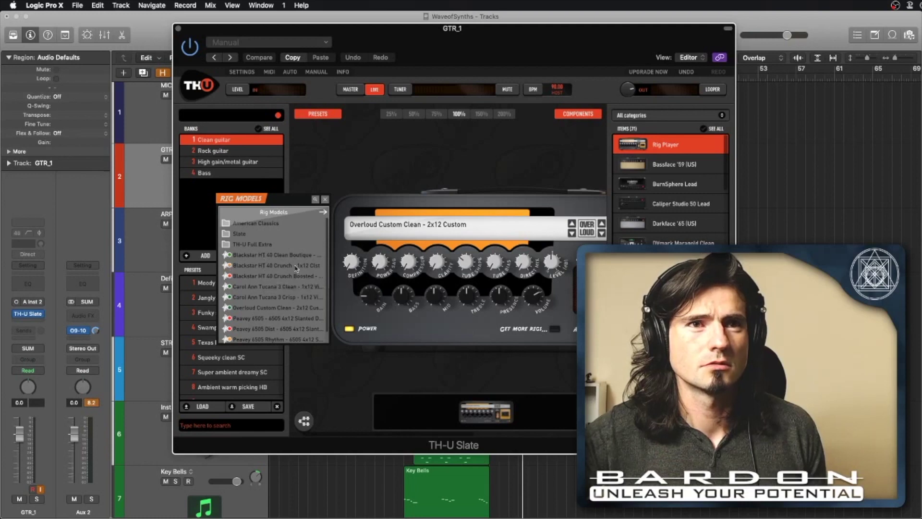
pyautogui.click(272, 225)
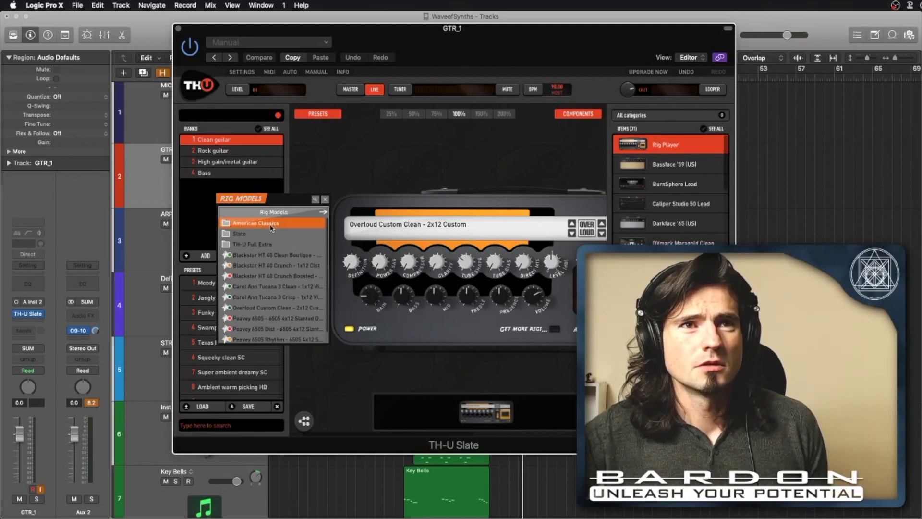
pyautogui.doubleClick(272, 224)
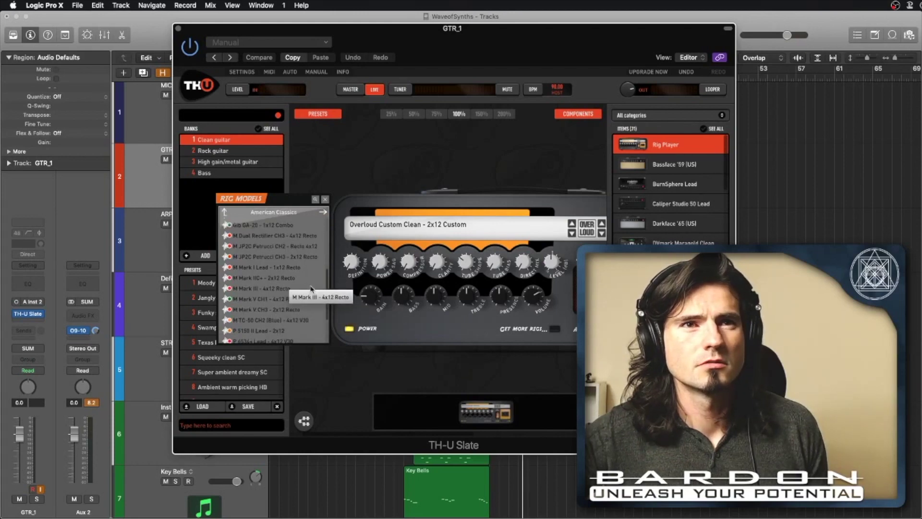
pyautogui.click(278, 279)
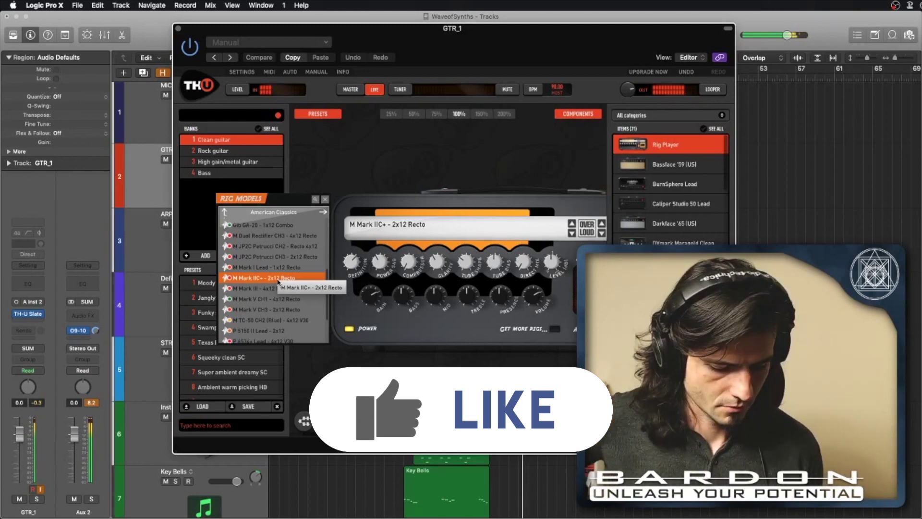
pyautogui.press('super+w')
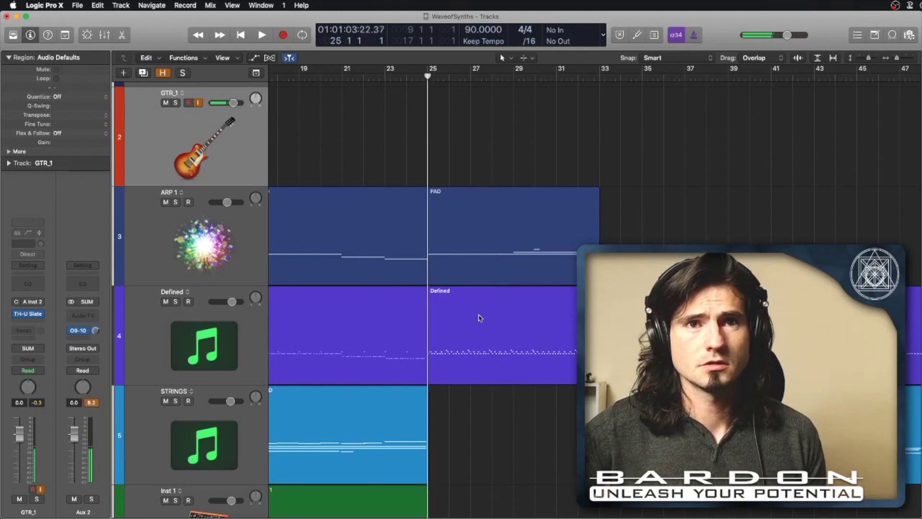
# Step: Set the cycle range to the Defined region at bar 25 and play the arrangement from there to about bar 48
pyautogui.click(479, 317)
pyautogui.press('super+u')
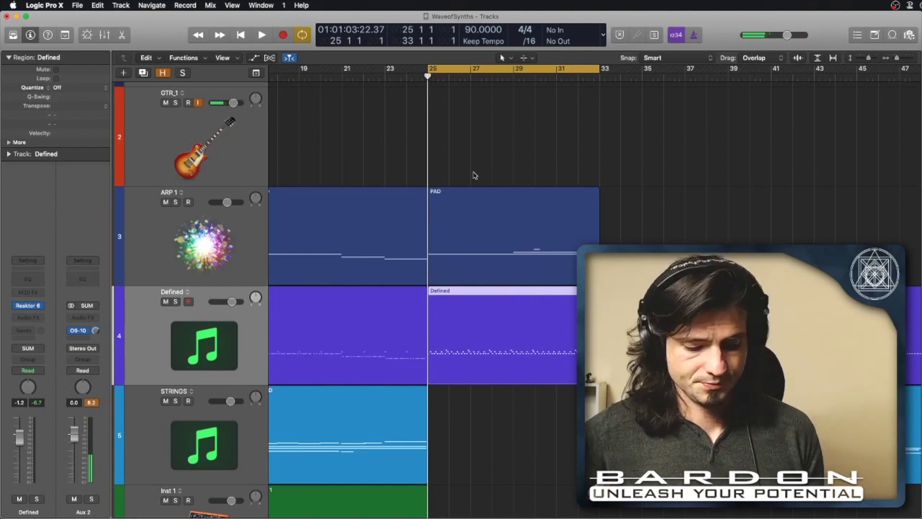
pyautogui.press('space')
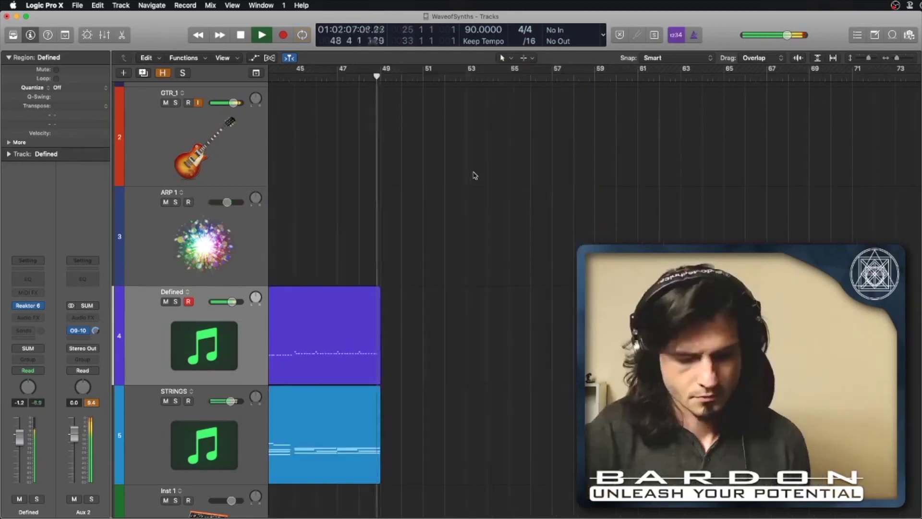
pyautogui.press('space')
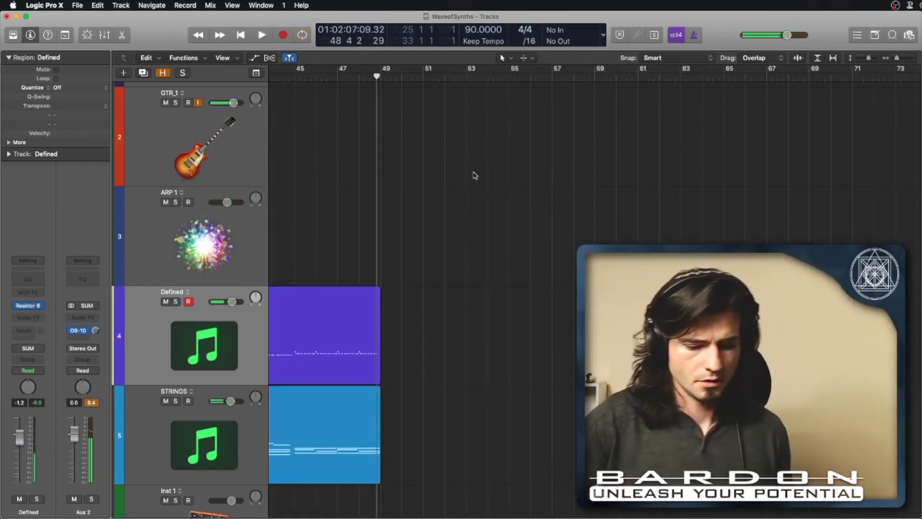
pyautogui.hscroll(-15, 474, 175)
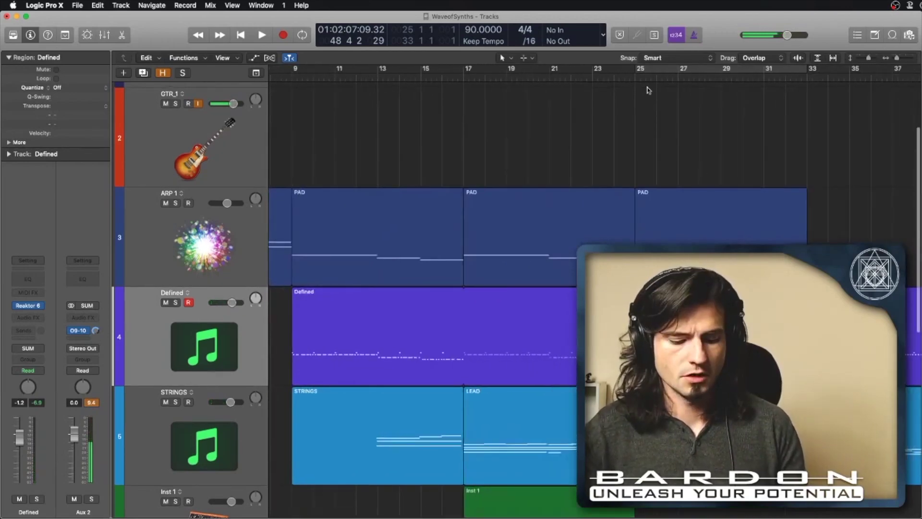
# Step: Reopen TH-U Slate, switch on its tuner for tuning the guitar, and close the plug-in window
pyautogui.press('v')
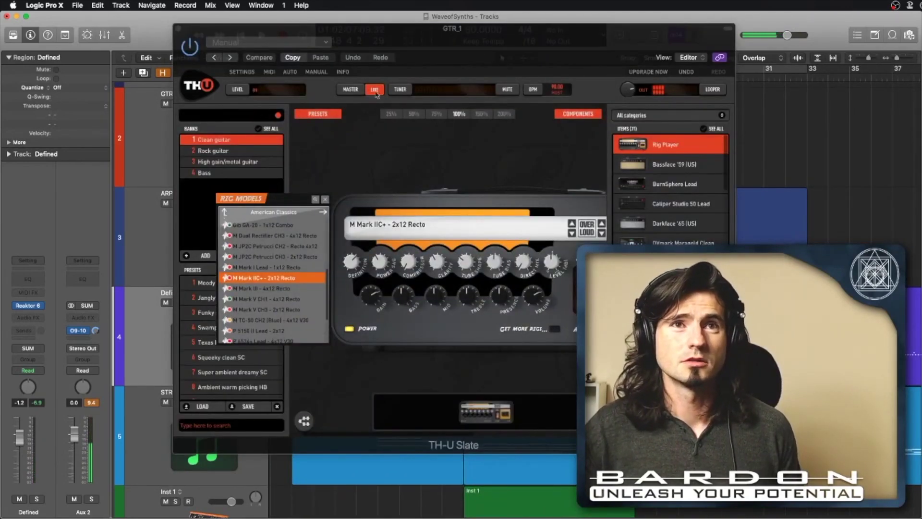
pyautogui.click(402, 89)
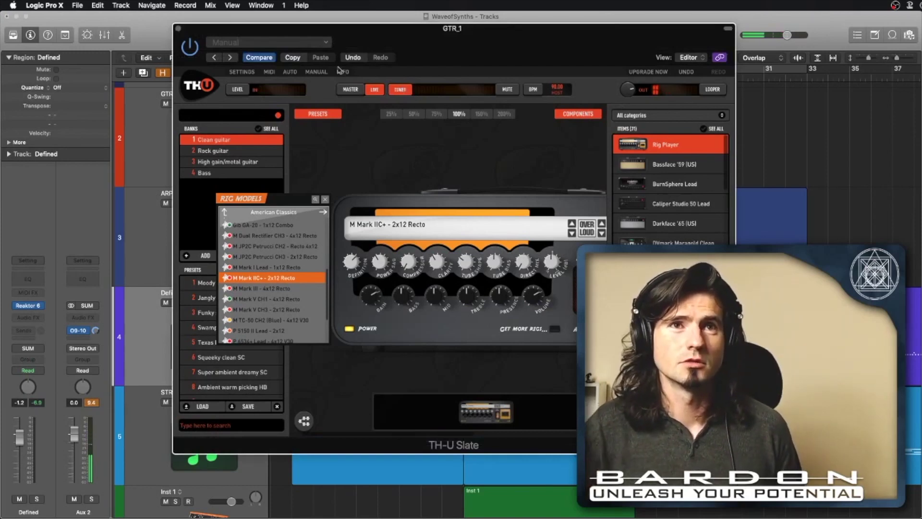
pyautogui.rightClick(400, 92)
pyautogui.click(398, 91)
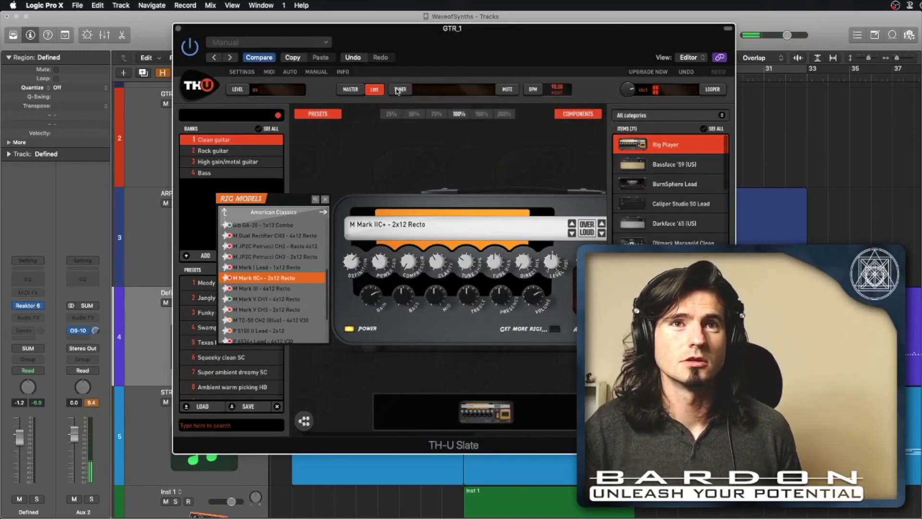
pyautogui.click(405, 93)
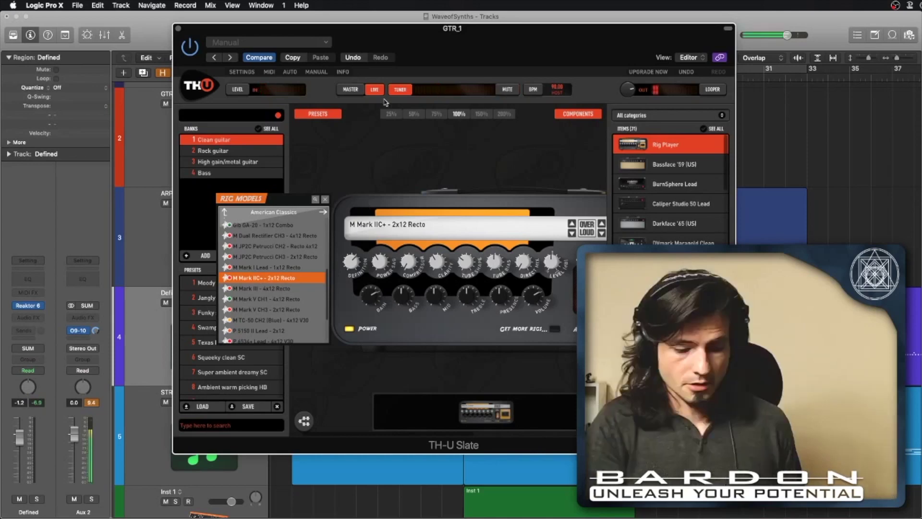
pyautogui.press('super+w')
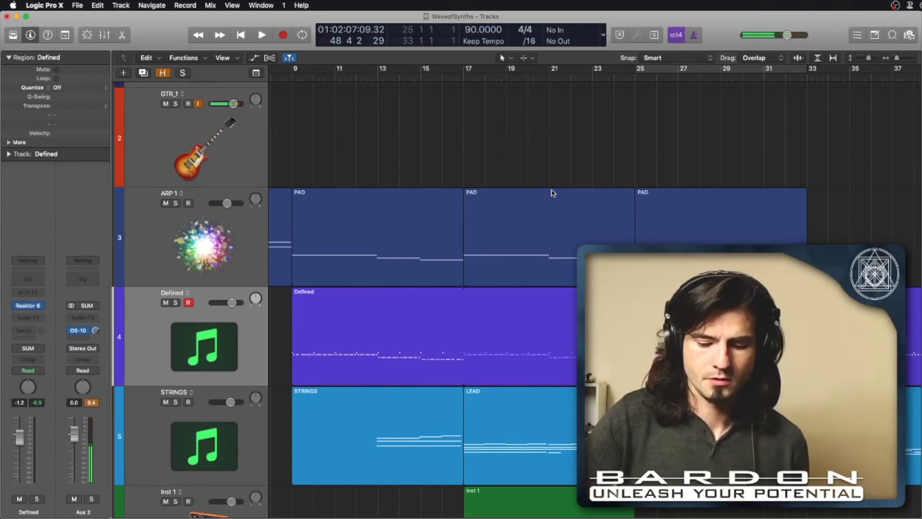
# Step: Place the playhead at bar 24 and record-enable the GTR_1 track
pyautogui.click(644, 79)
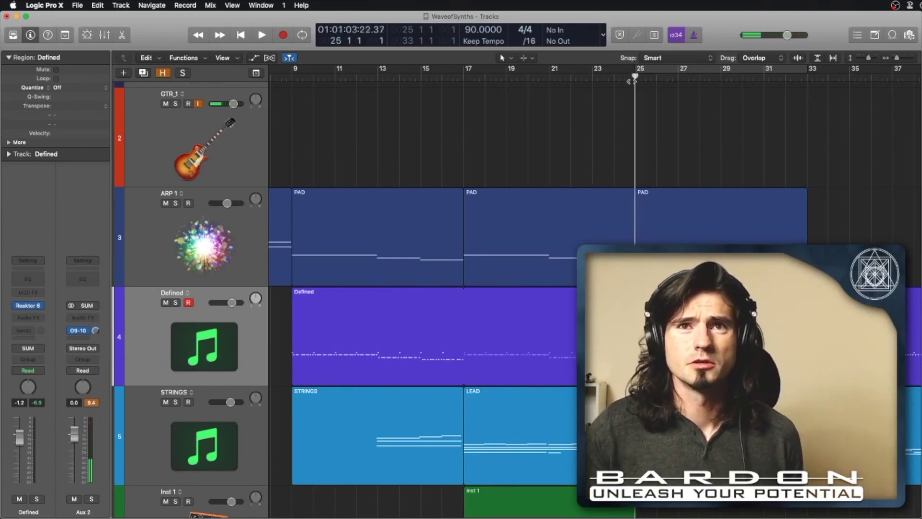
pyautogui.click(630, 82)
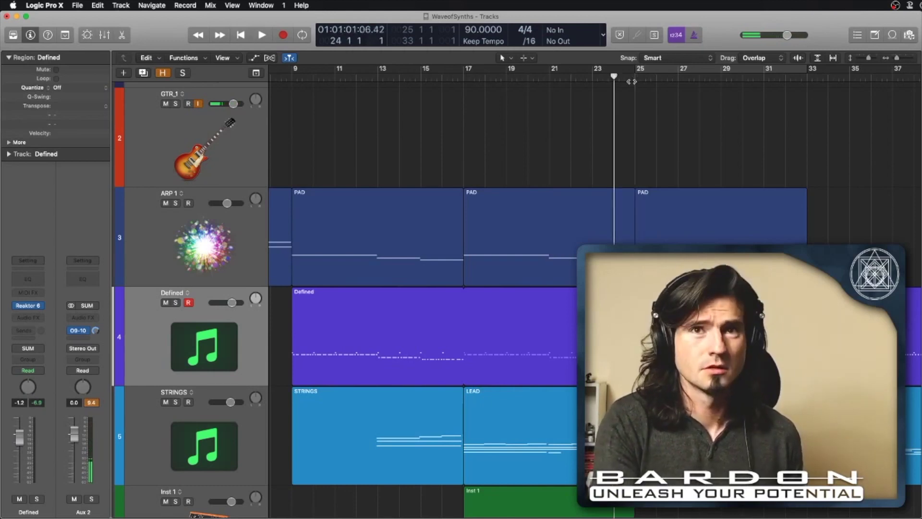
pyautogui.click(190, 102)
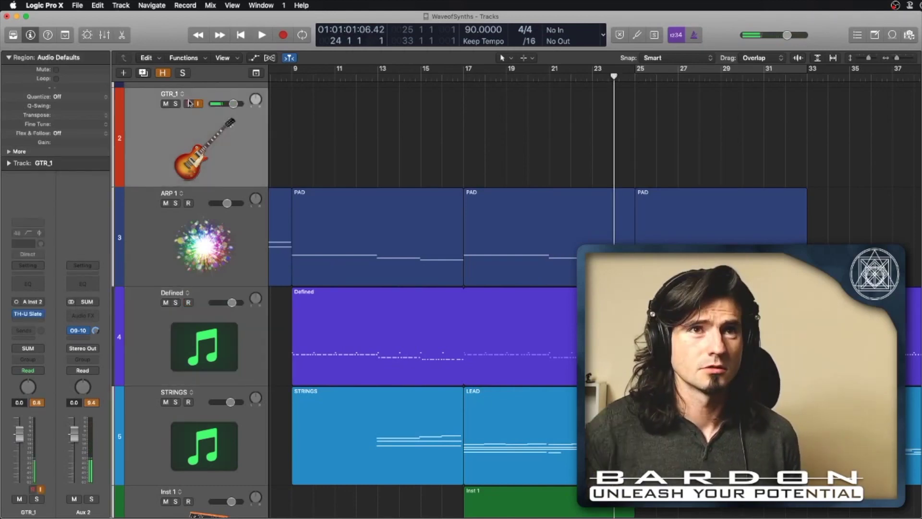
pyautogui.click(189, 103)
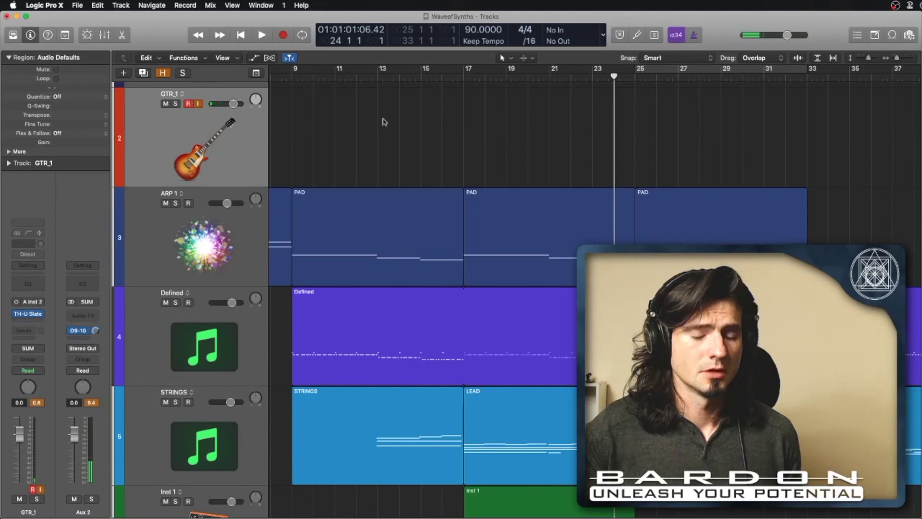
# Step: Record the guitar on GTR_1 from bar 24, and record another take through about bar 49
pyautogui.press('r')
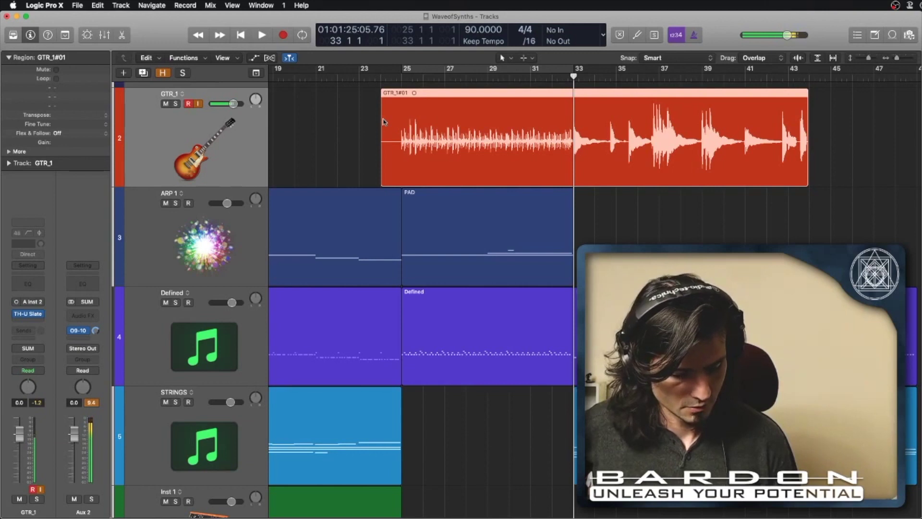
pyautogui.press('r')
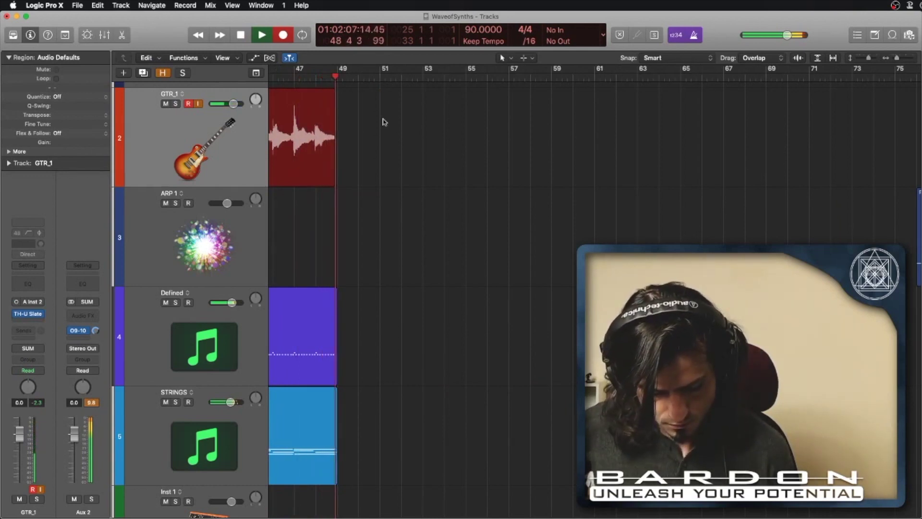
pyautogui.press('space')
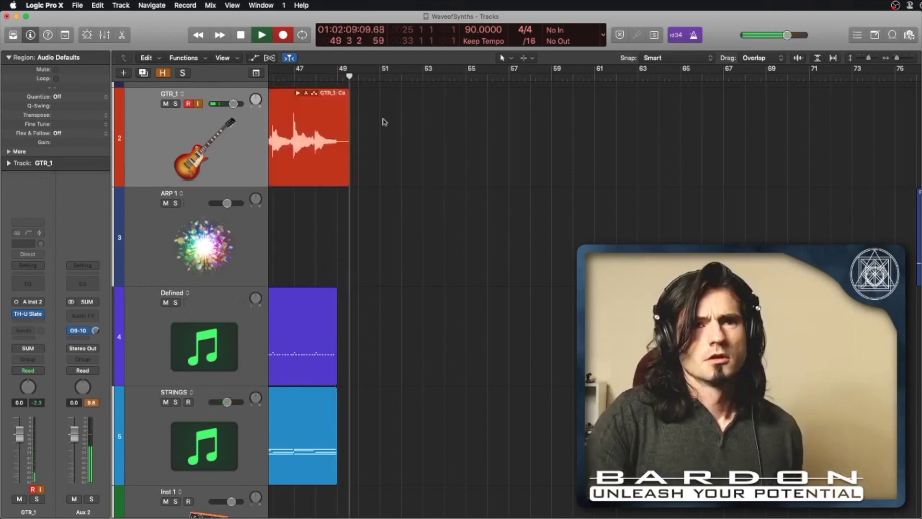
# Step: Pan GTR_1 hard left to -64 with recording and monitoring off, and duplicate it as a second guitar track panned right to +63
pyautogui.hscroll(-10, 376, 92)
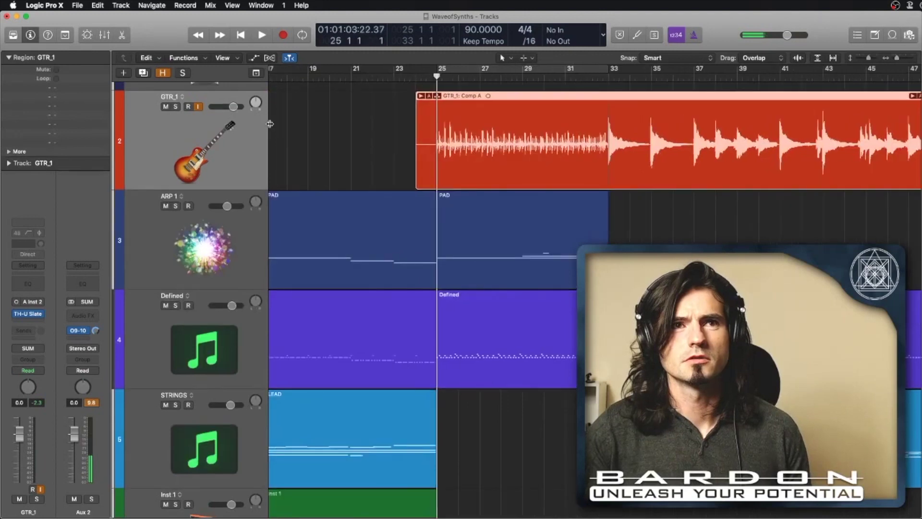
pyautogui.hotkey('alt', 'r')
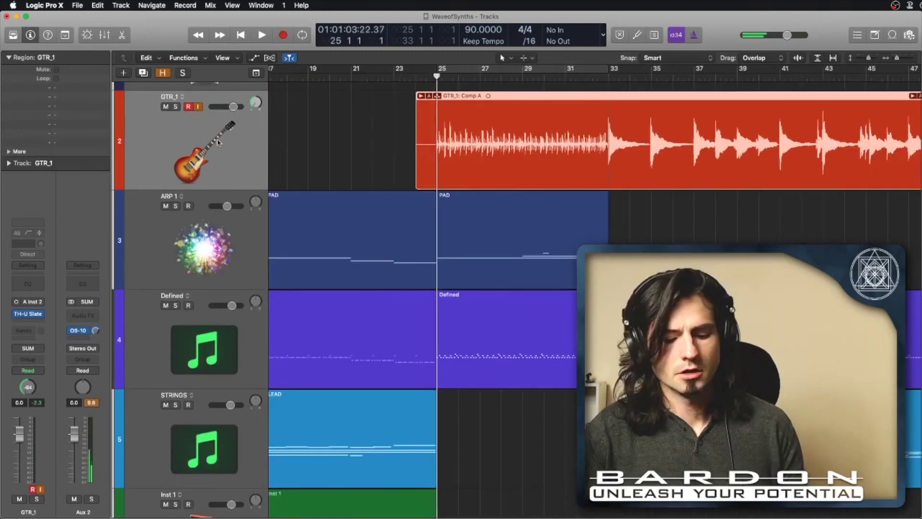
pyautogui.hotkey('alt', 'r')
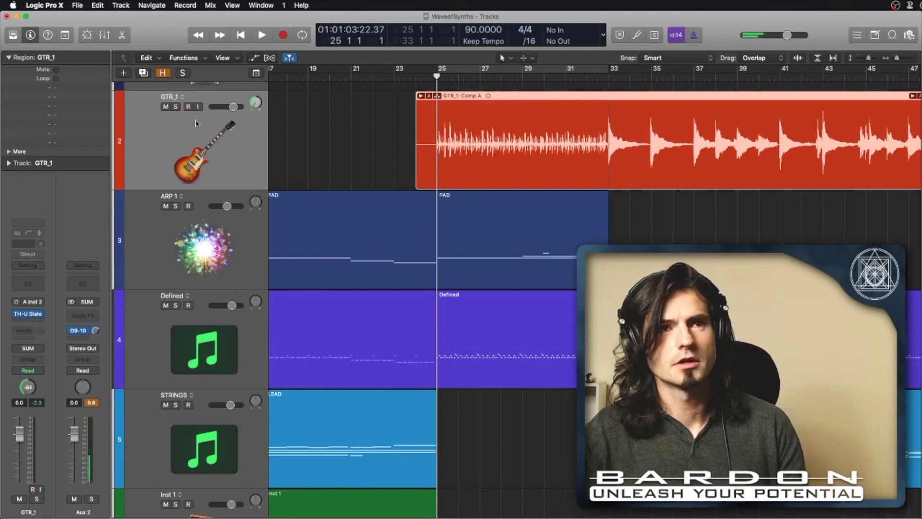
pyautogui.press('super+d')
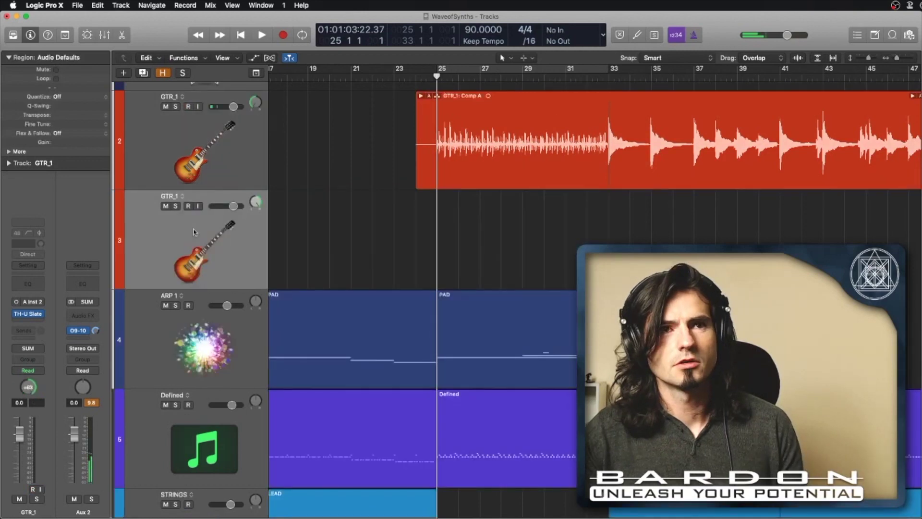
# Step: Open TH-U Slate on the second guitar track and change its cab model to M Mark III - 4x12 Recto
pyautogui.click(29, 314)
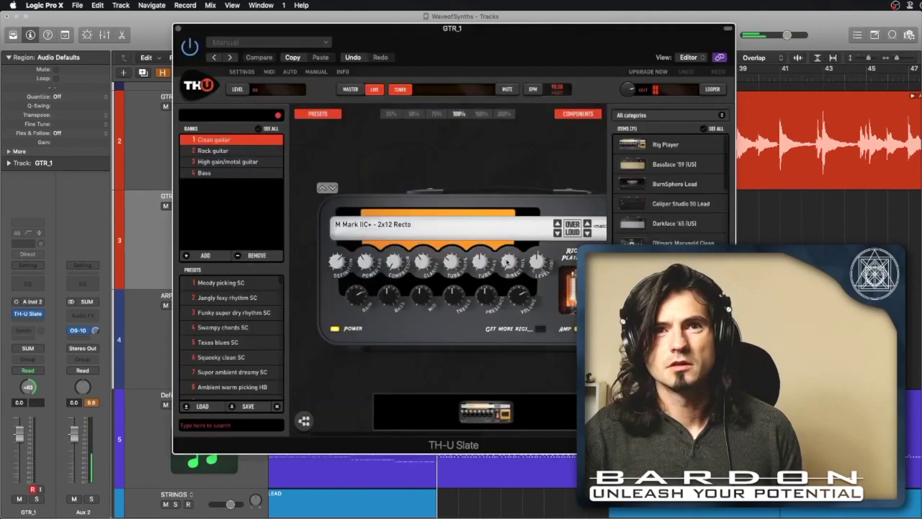
pyautogui.hscroll(5, 506, 262)
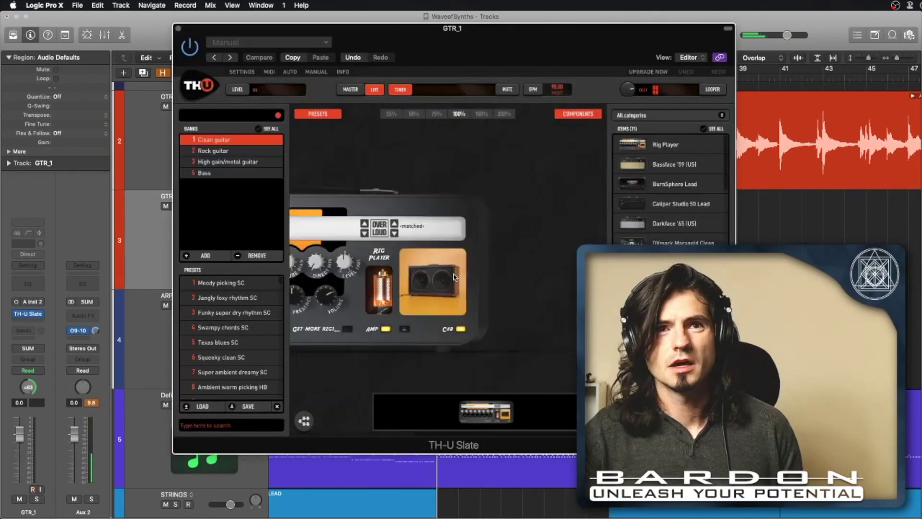
pyautogui.click(455, 277)
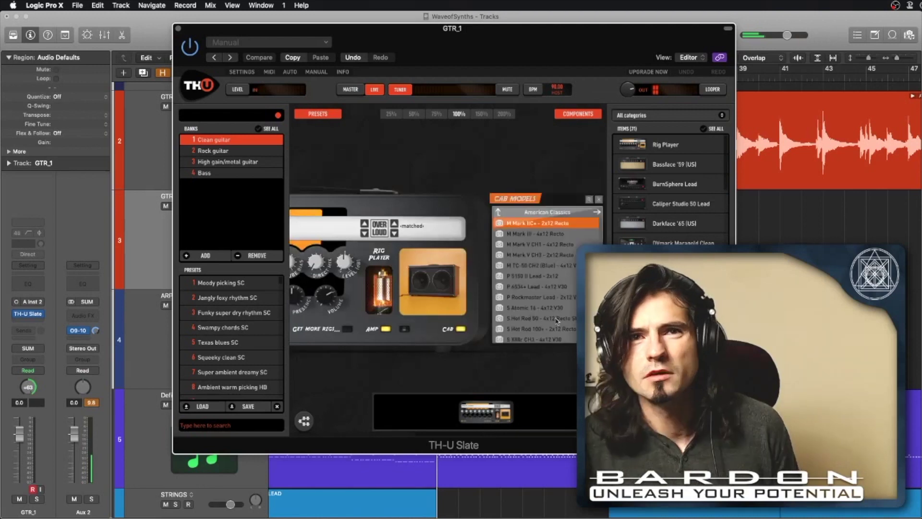
pyautogui.scroll(-1, 556, 320)
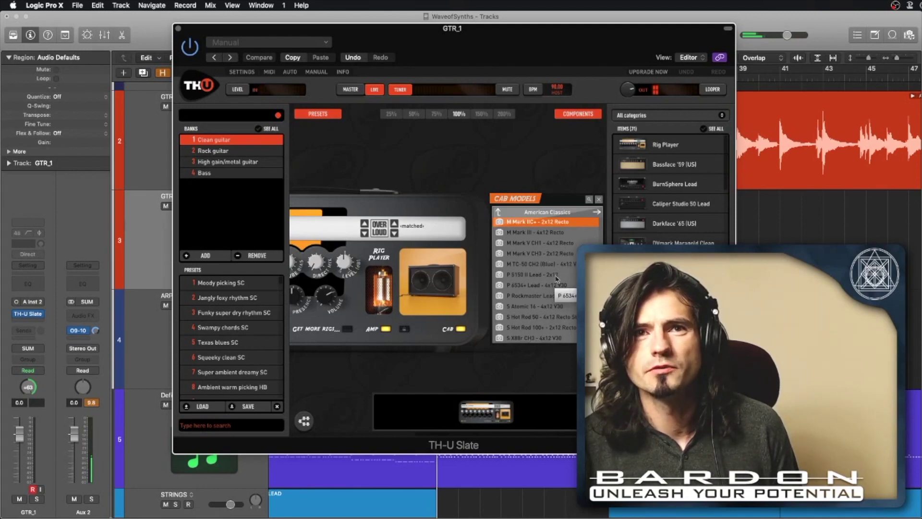
pyautogui.click(550, 235)
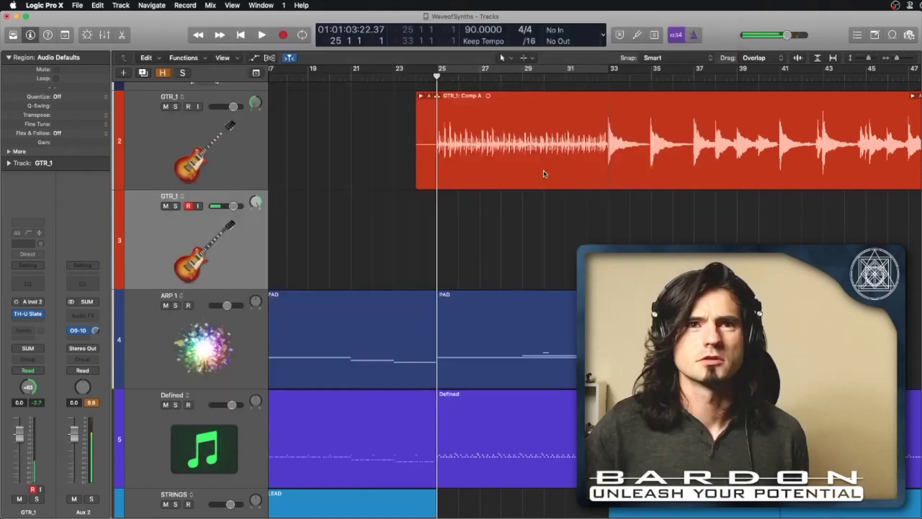
# Step: Record the doubled guitar part on the second GTR_1 track from bar 24 through about bar 49
pyautogui.press(',')
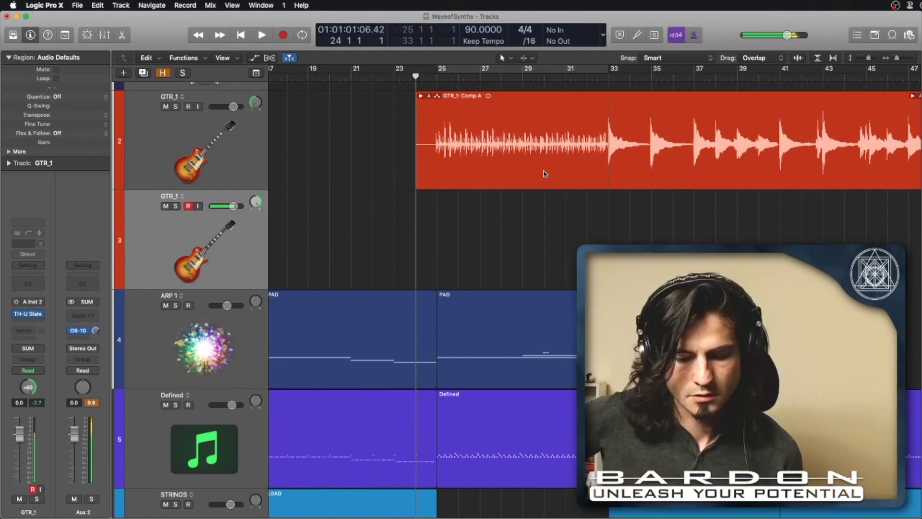
pyautogui.press('r')
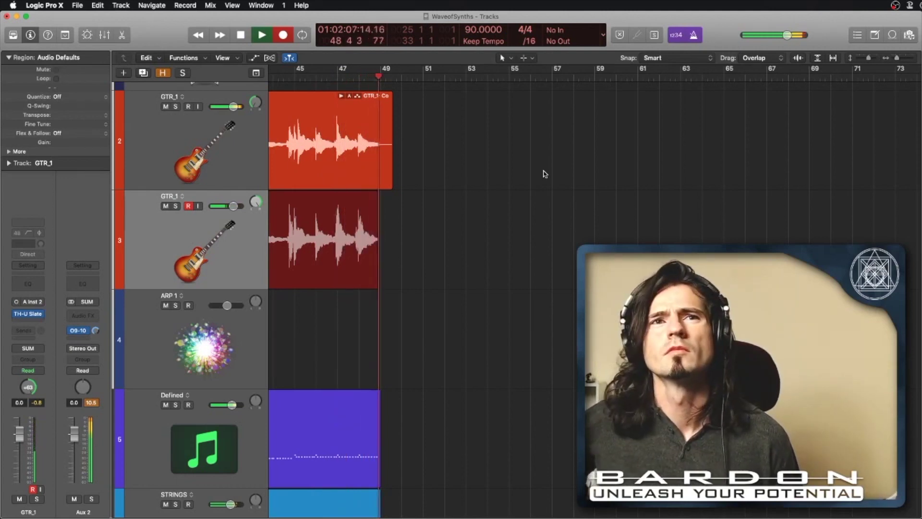
pyautogui.press('space')
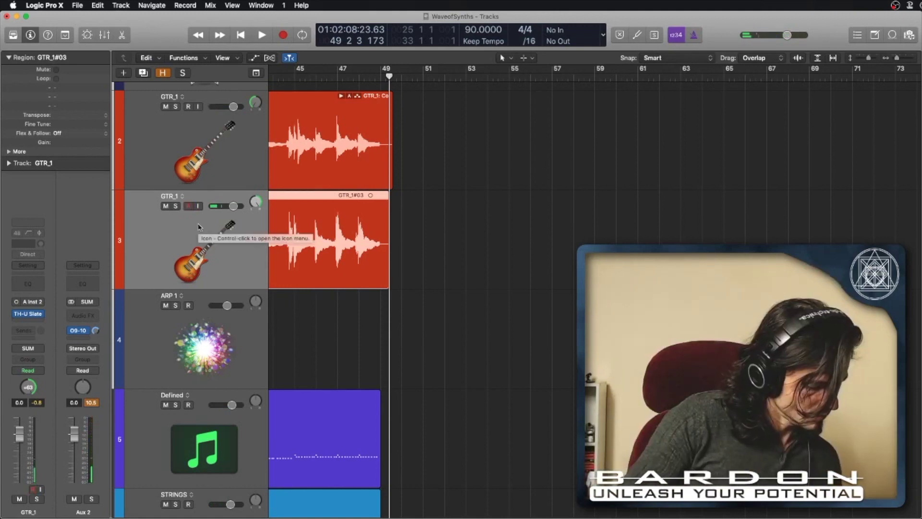
pyautogui.scroll(2, 320, 241)
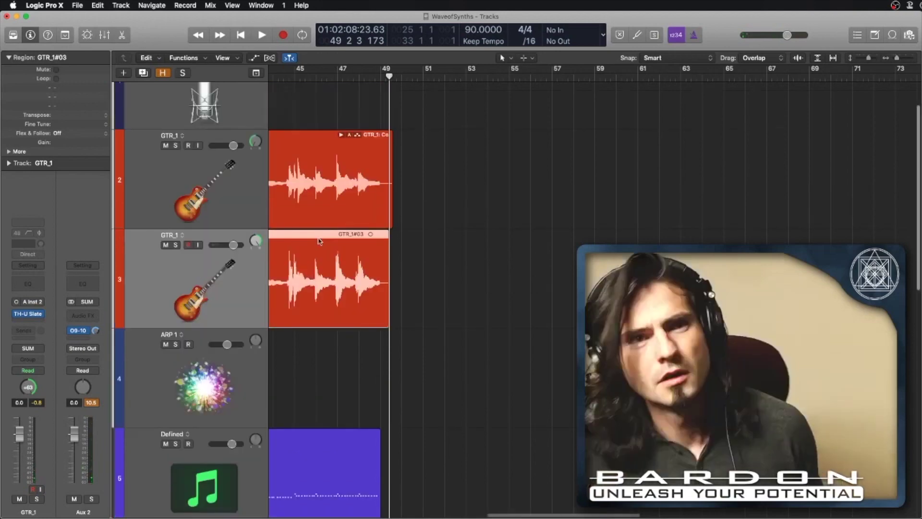
pyautogui.hscroll(-10, 319, 241)
pyautogui.scroll(2, 319, 241)
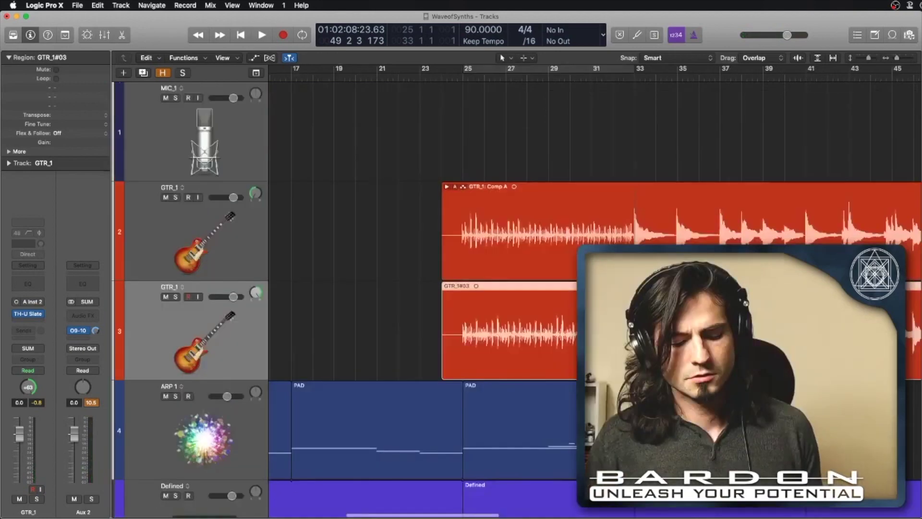